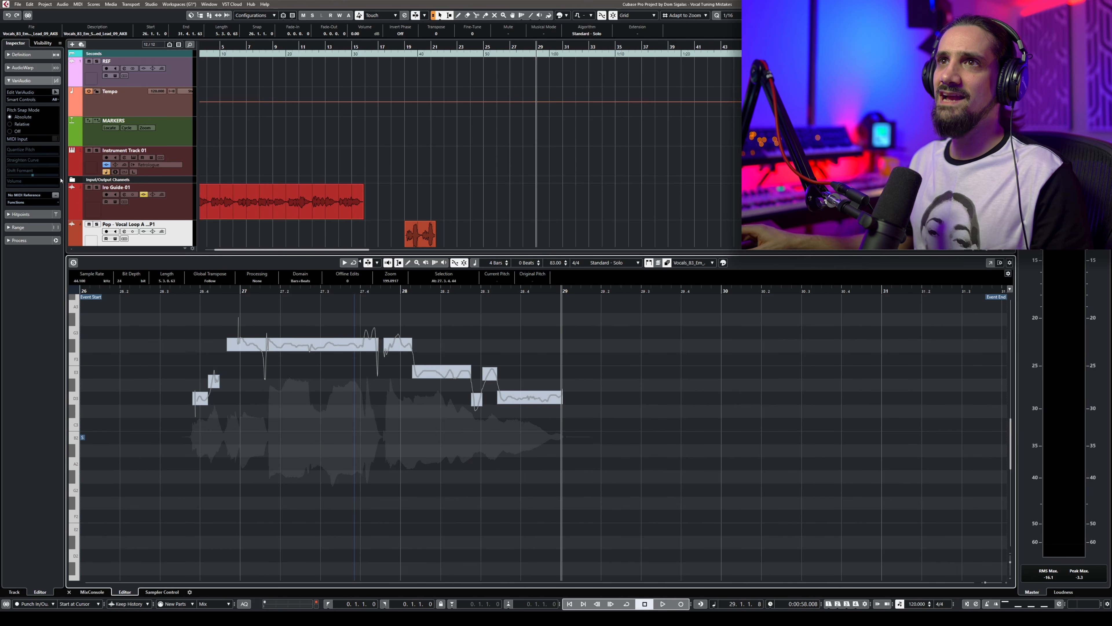
# - Enable VariAudio editing for the suspended lead vocal clip and select all of its pitch segments
pyautogui.click(55, 92)
pyautogui.click(181, 476)
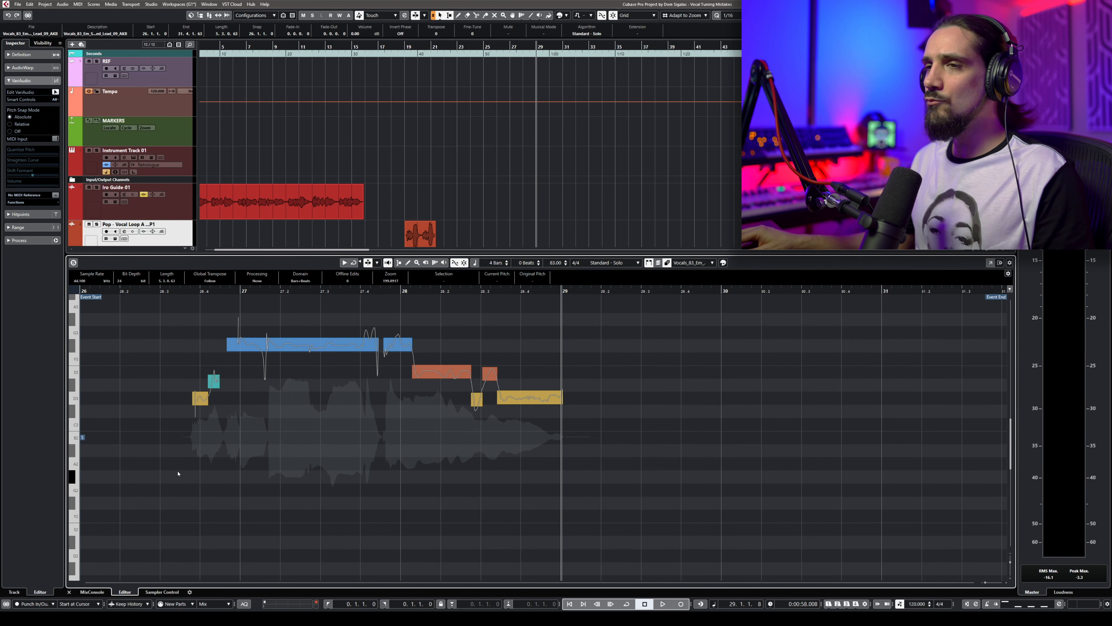
pyautogui.moveTo(164, 473); pyautogui.dragTo(624, 312)
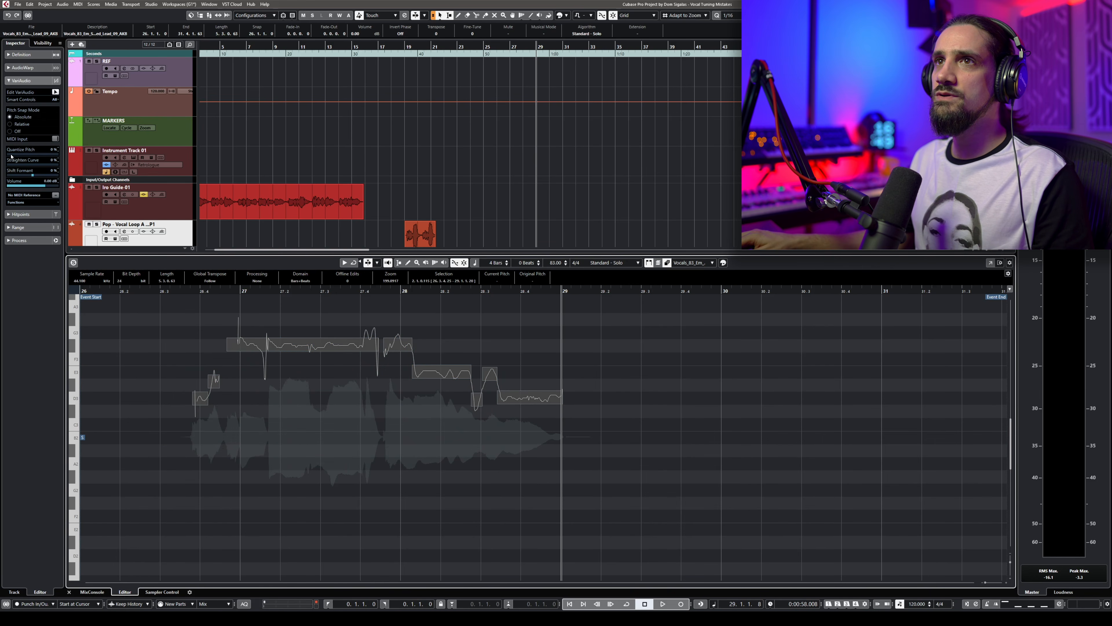
pyautogui.click(21, 155)
pyautogui.moveTo(73, 159)
pyautogui.mouseDown()
pyautogui.moveTo(44, 155)
pyautogui.moveTo(73, 155)
pyautogui.mouseUp()
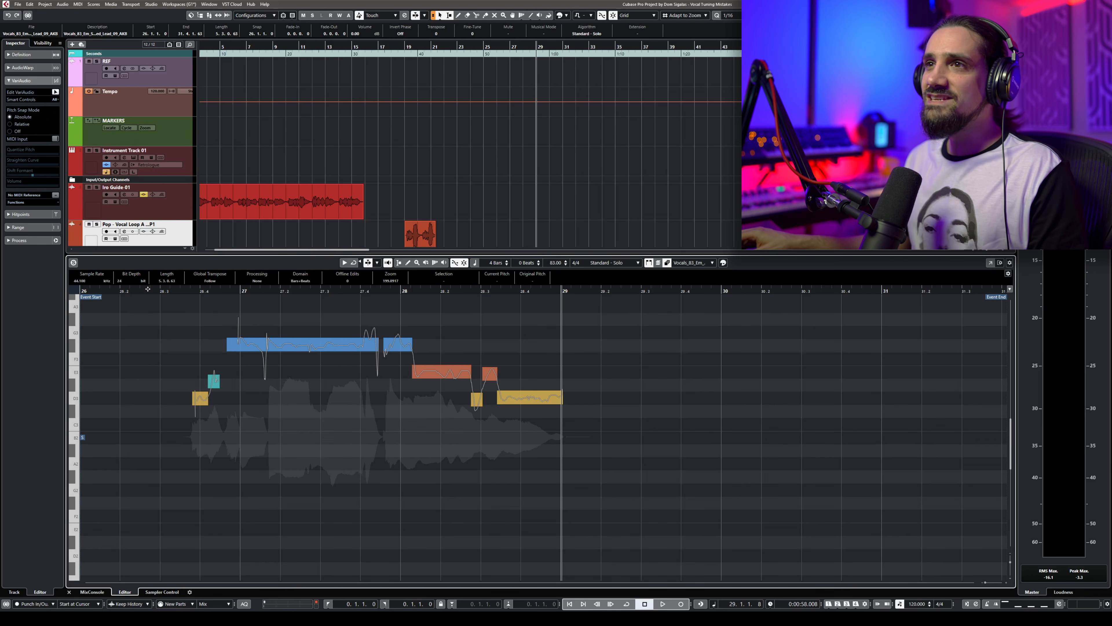
# - Play the untuned vocal phrase from around beat 26.2, and stop after its last segment
pyautogui.click(149, 291)
pyautogui.press('space')
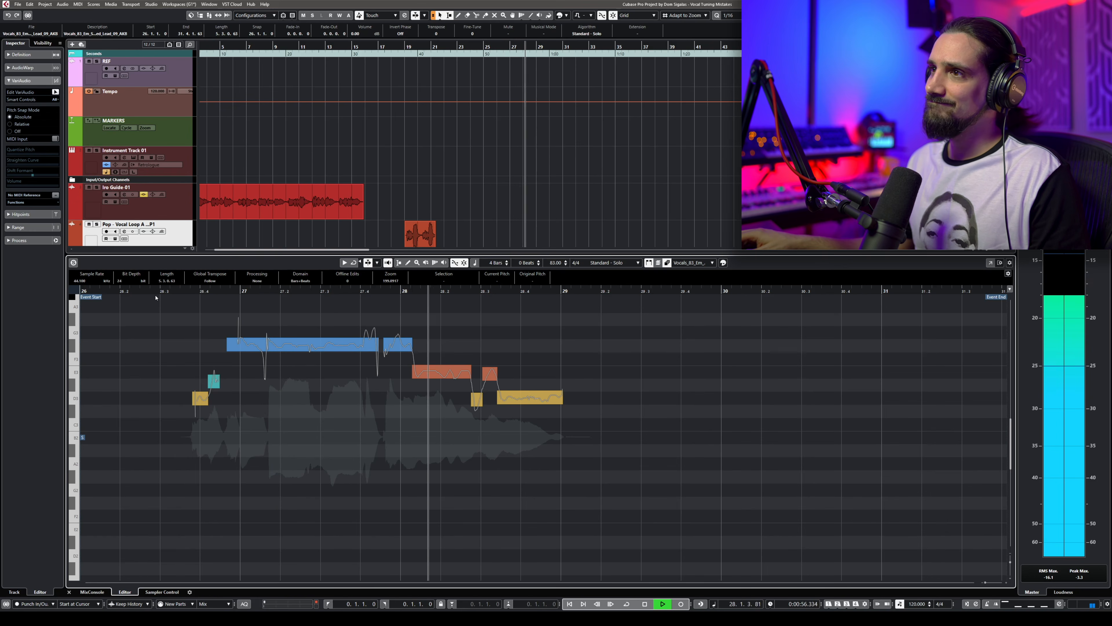
pyautogui.press('space')
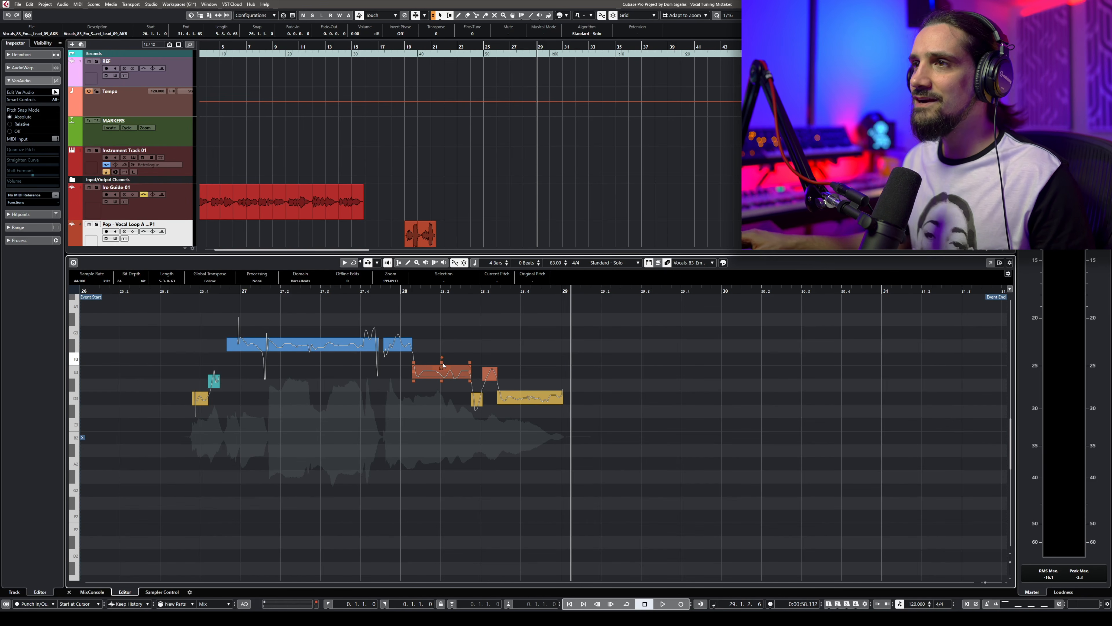
# - Try quantizing the pitch and straightening the curves of all vocal segments, and play the phrase back
pyautogui.moveTo(154, 445); pyautogui.dragTo(604, 313)
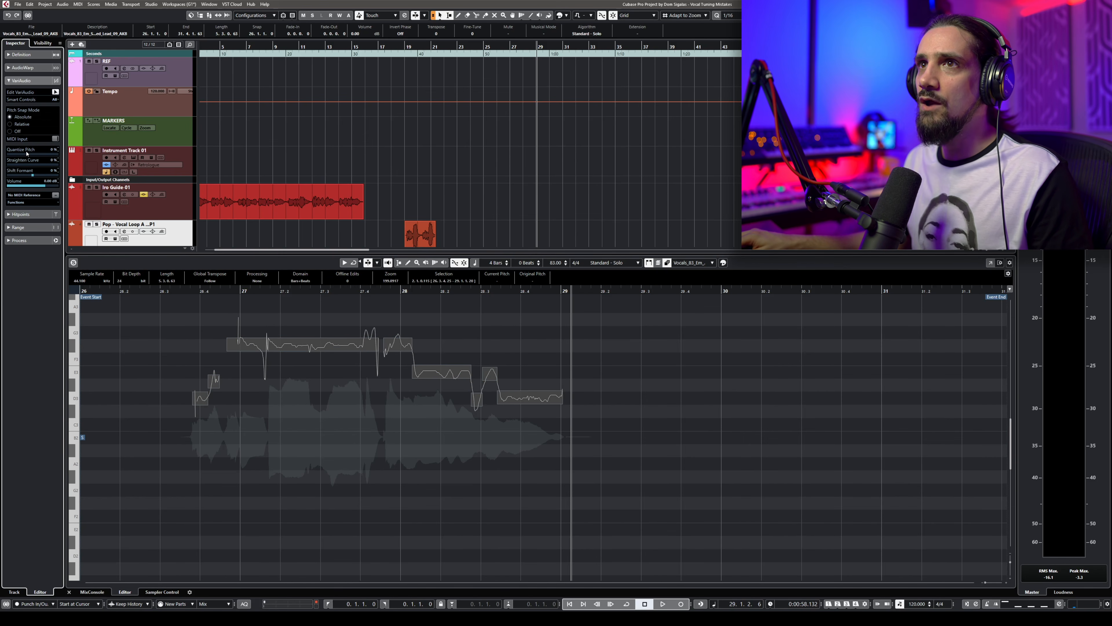
pyautogui.moveTo(46, 160); pyautogui.dragTo(61, 159)
pyautogui.click(163, 337)
pyautogui.click(174, 292)
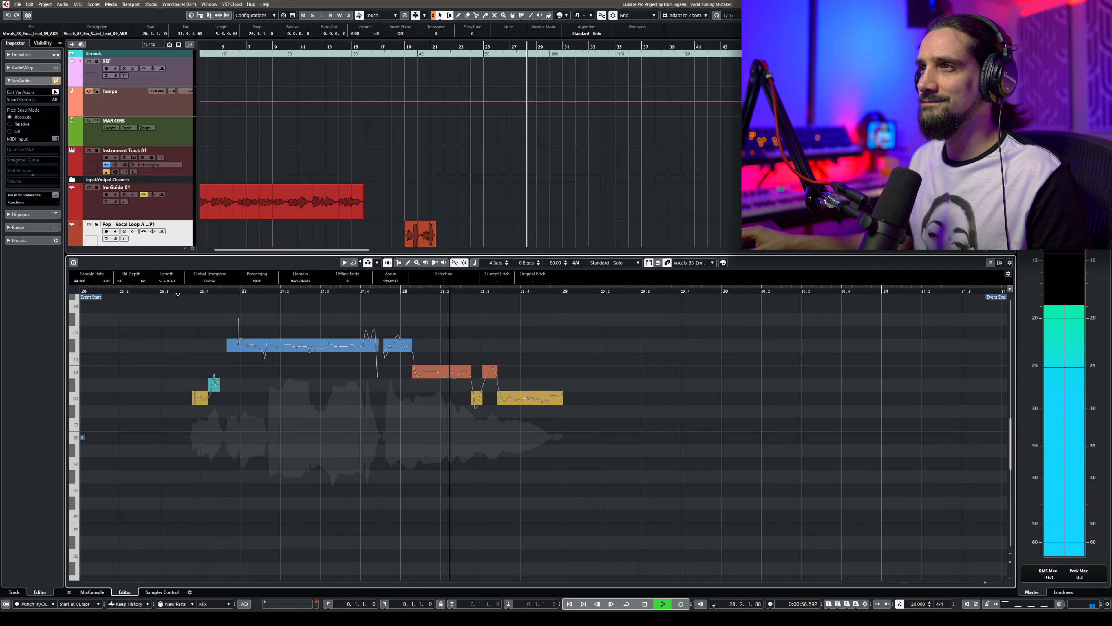
pyautogui.press('space')
pyautogui.click(301, 348)
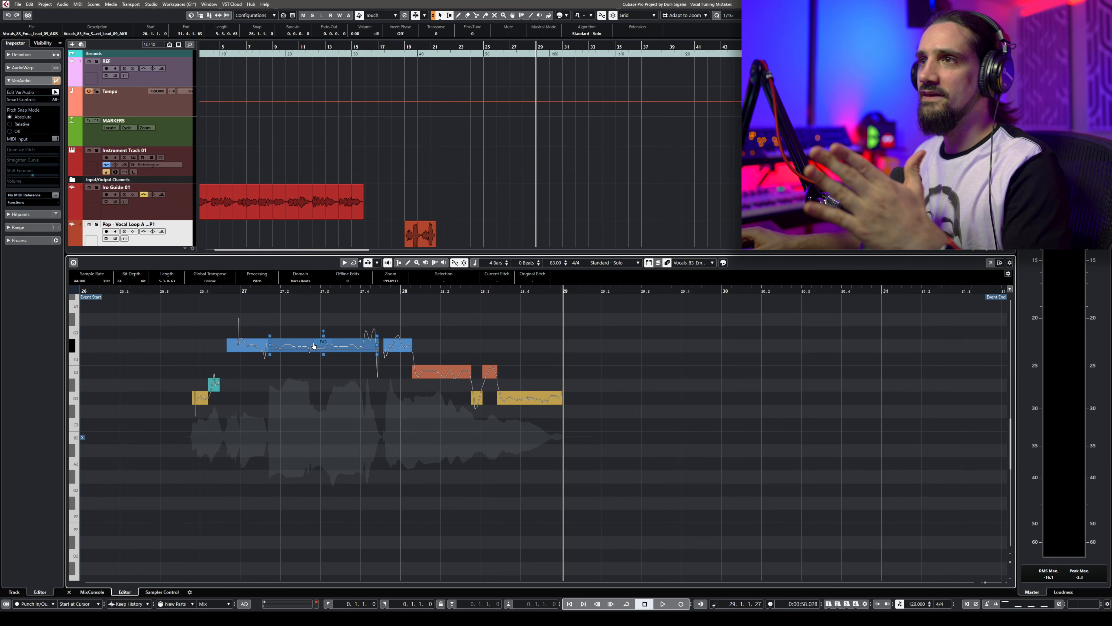
pyautogui.click(246, 380)
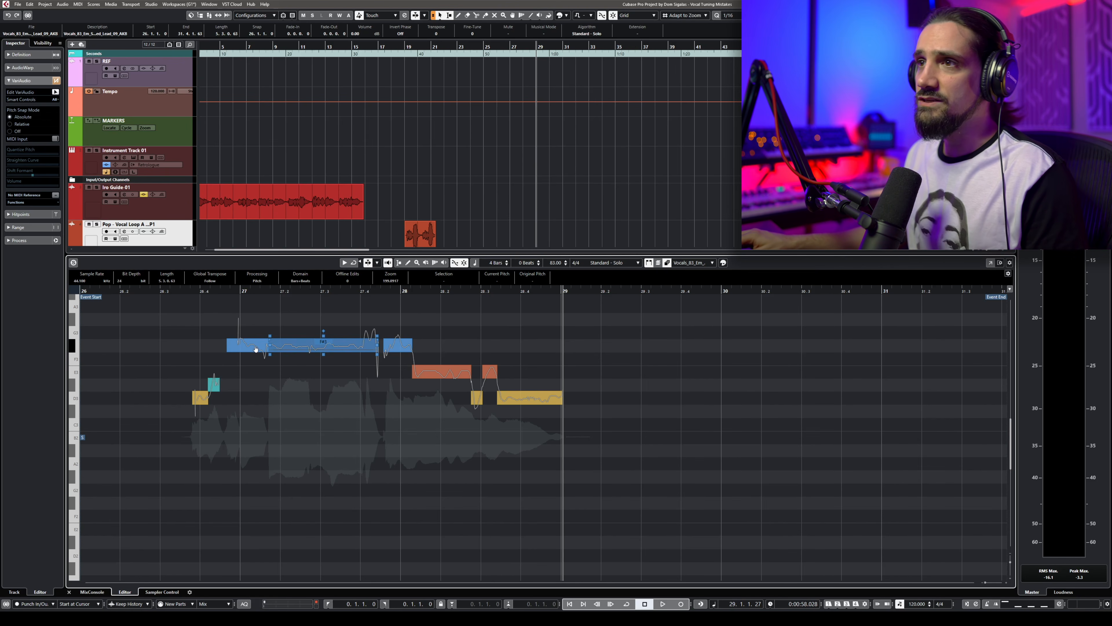
pyautogui.click(341, 346)
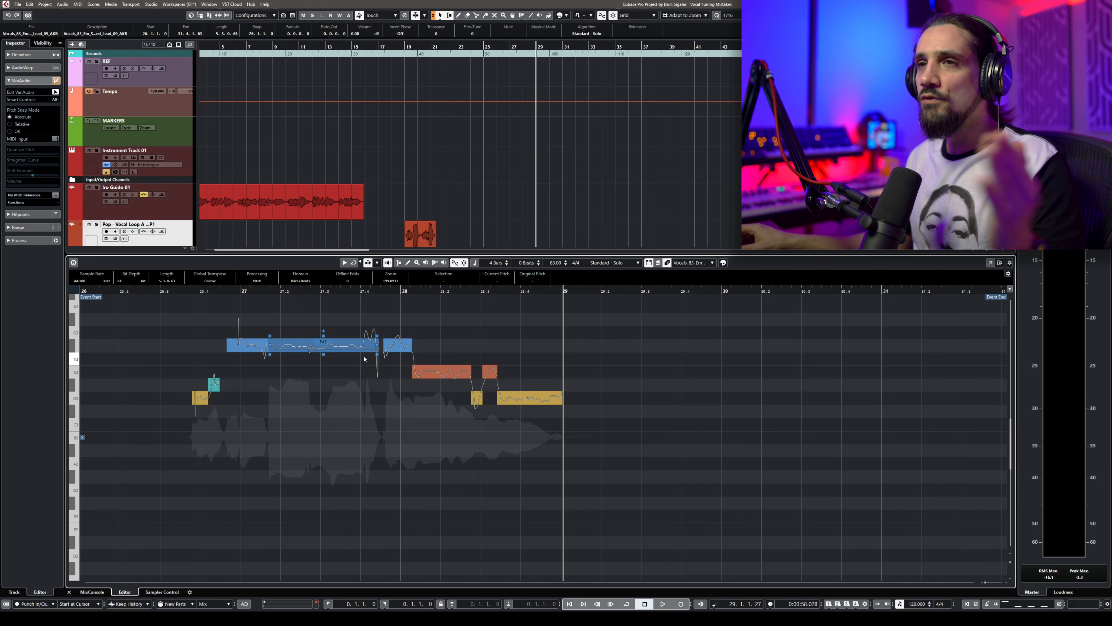
pyautogui.click(240, 346)
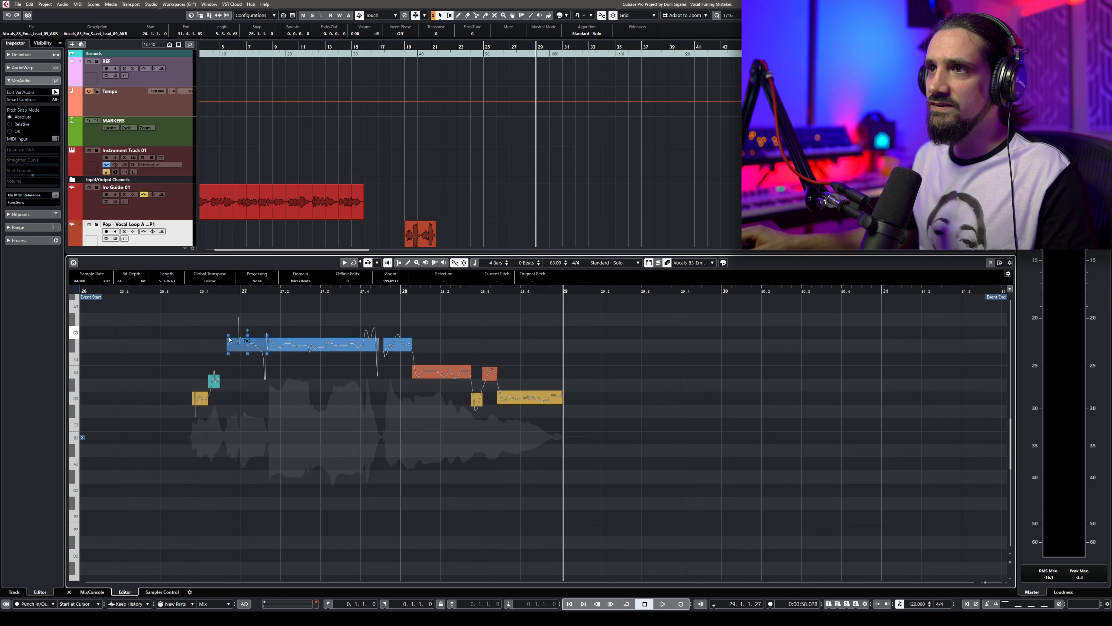
# - Place the tilt anchor inside the segment starting just before bar 27, reshape the start of its pitch curve, and play the phrase
pyautogui.moveTo(247, 331); pyautogui.dragTo(246, 331)
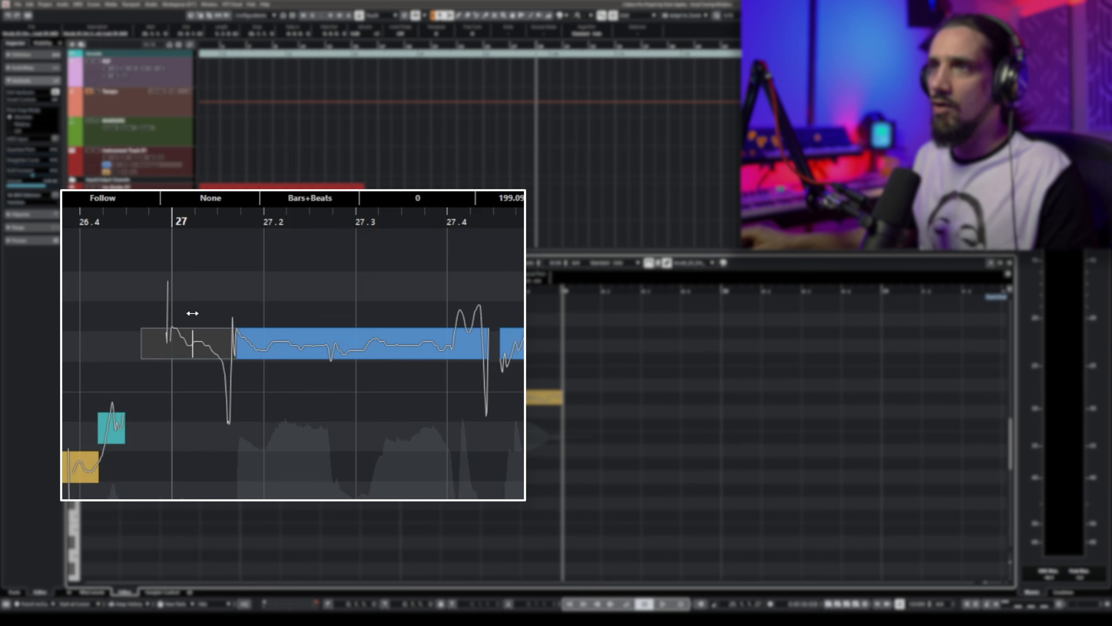
pyautogui.click(144, 323)
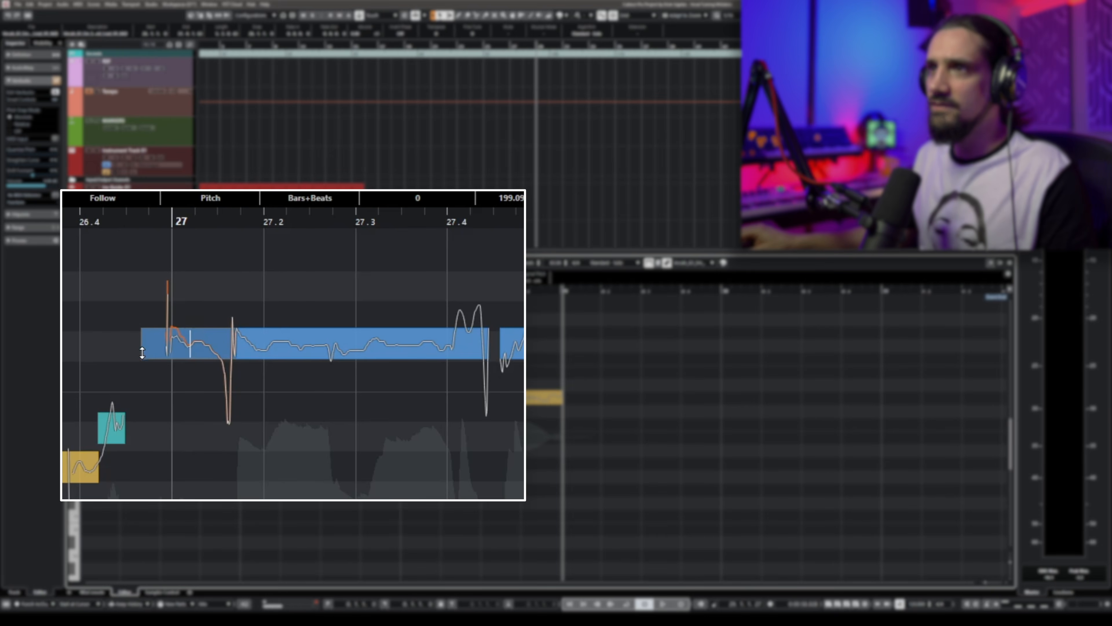
pyautogui.moveTo(142, 357); pyautogui.dragTo(141, 356)
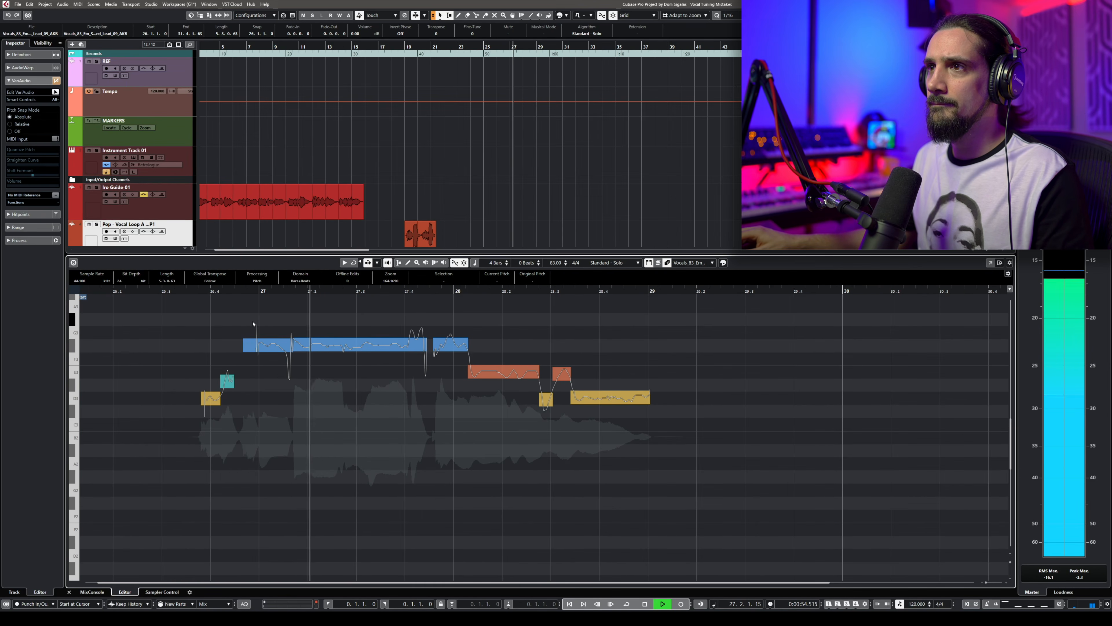
pyautogui.press('space')
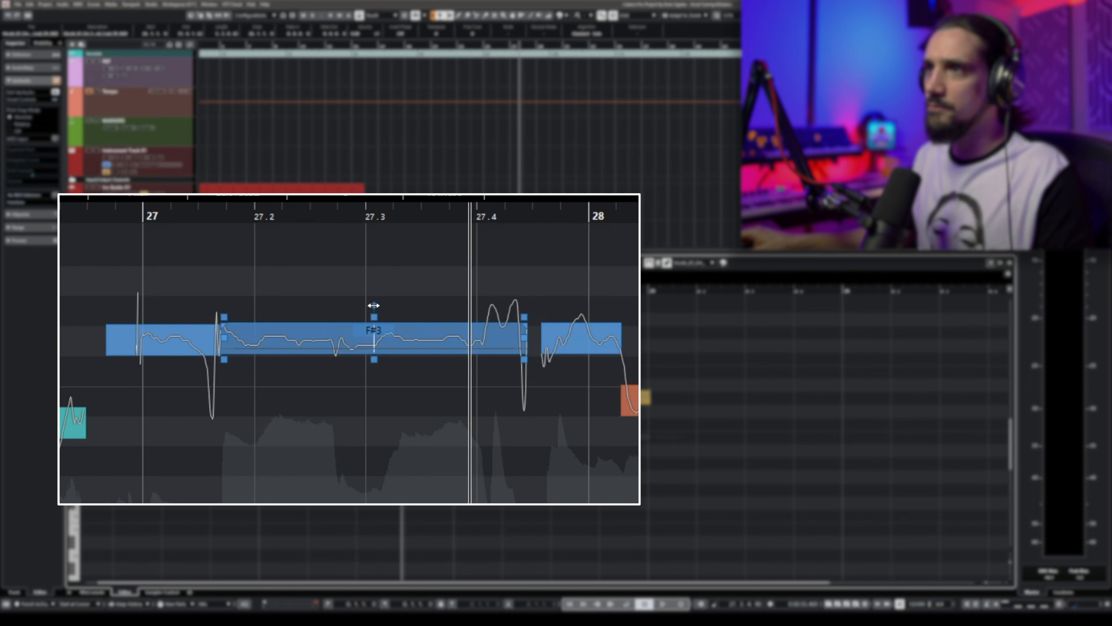
# - Move the long F#3 segment's tilt anchor near beat 27.2, tilt the start of its pitch curve down slightly, and play the phrase
pyautogui.moveTo(373, 305); pyautogui.dragTo(260, 308)
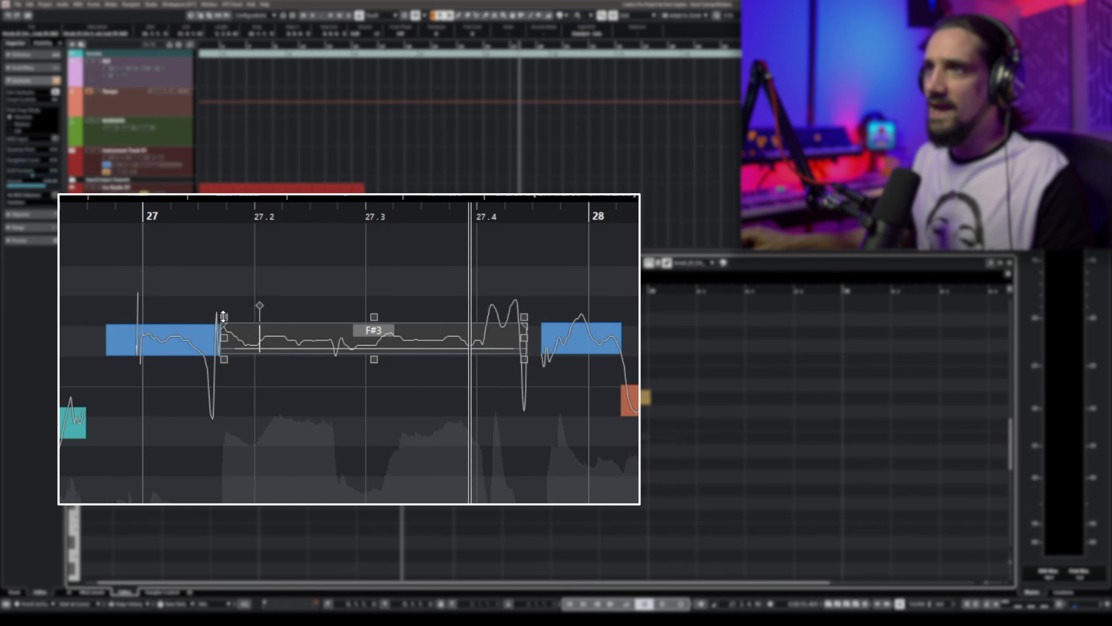
pyautogui.moveTo(224, 317); pyautogui.dragTo(221, 327)
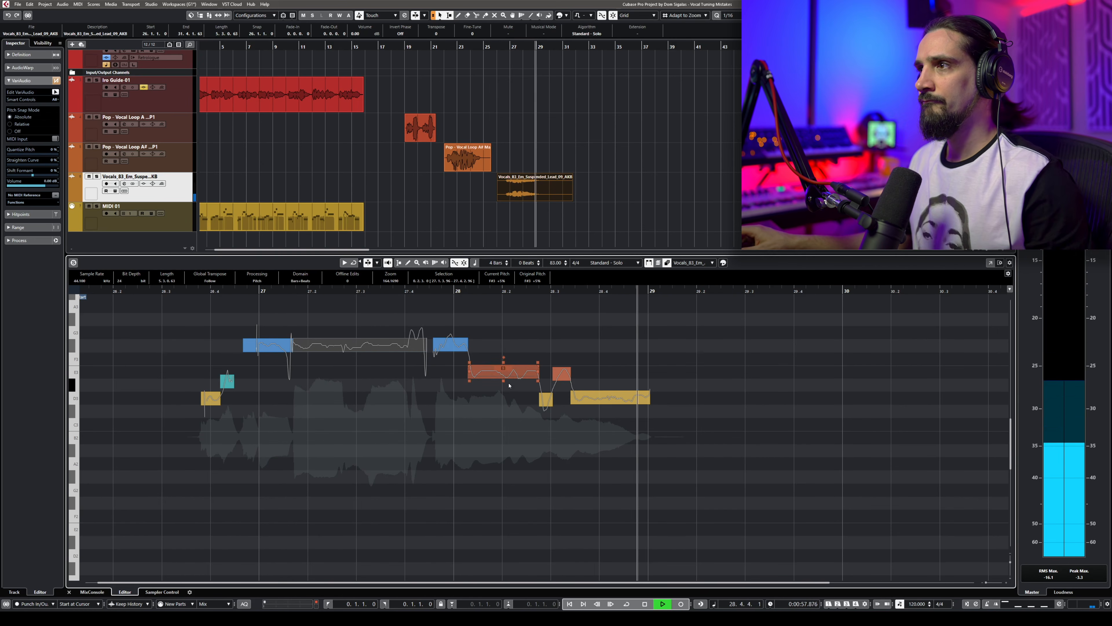
pyautogui.press('space')
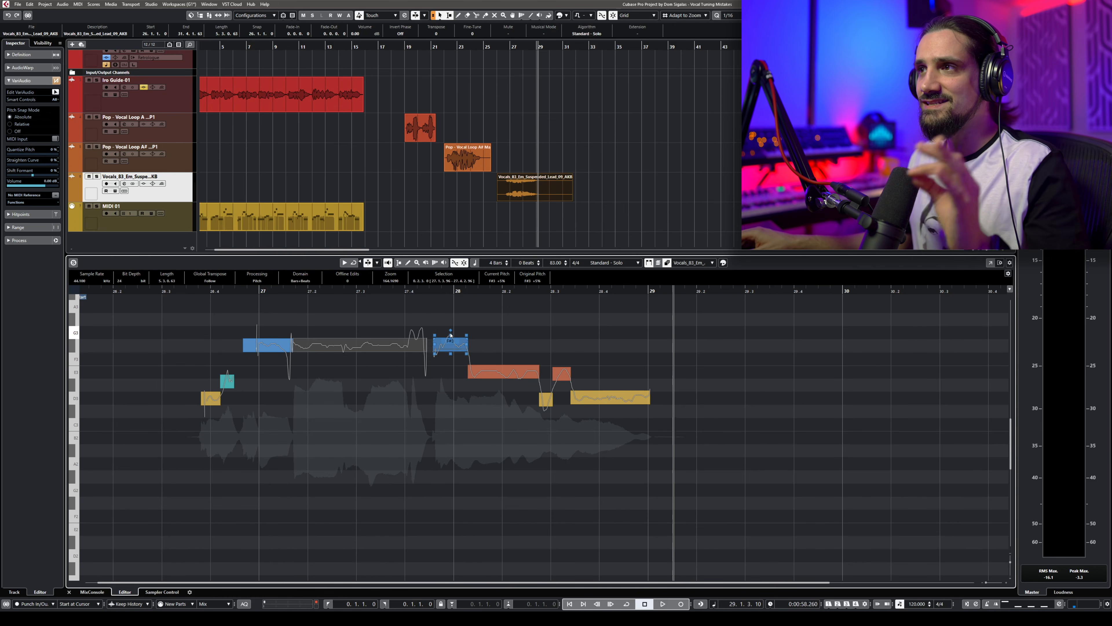
# - Center the short segment before bar 28 on F#3 and straighten its pitch curve by about 70%
pyautogui.click(451, 349)
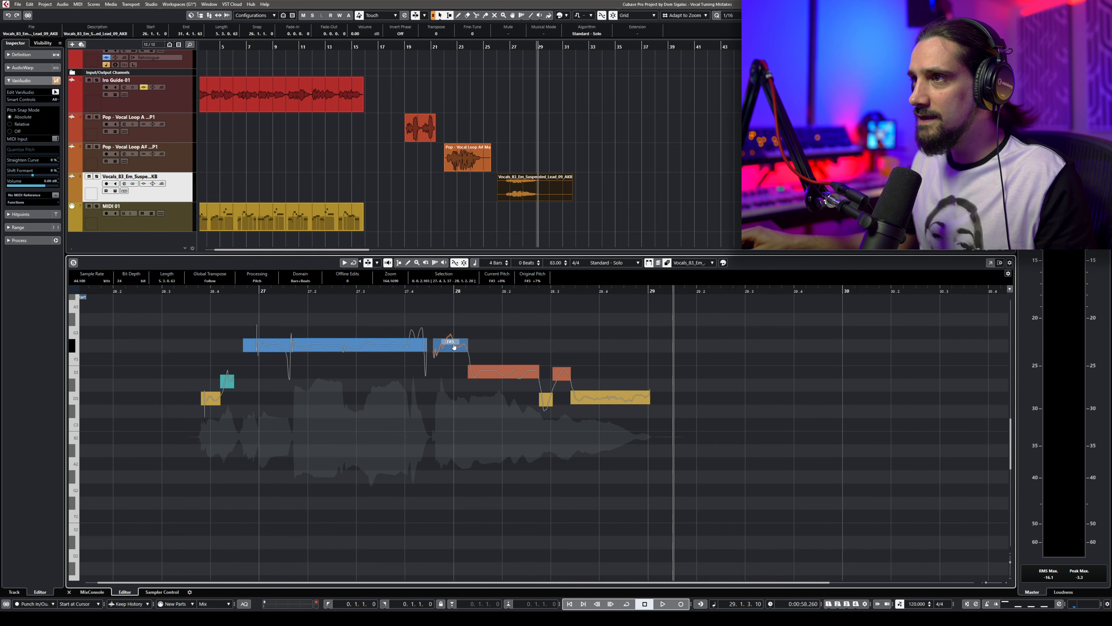
pyautogui.moveTo(452, 351); pyautogui.dragTo(452, 344)
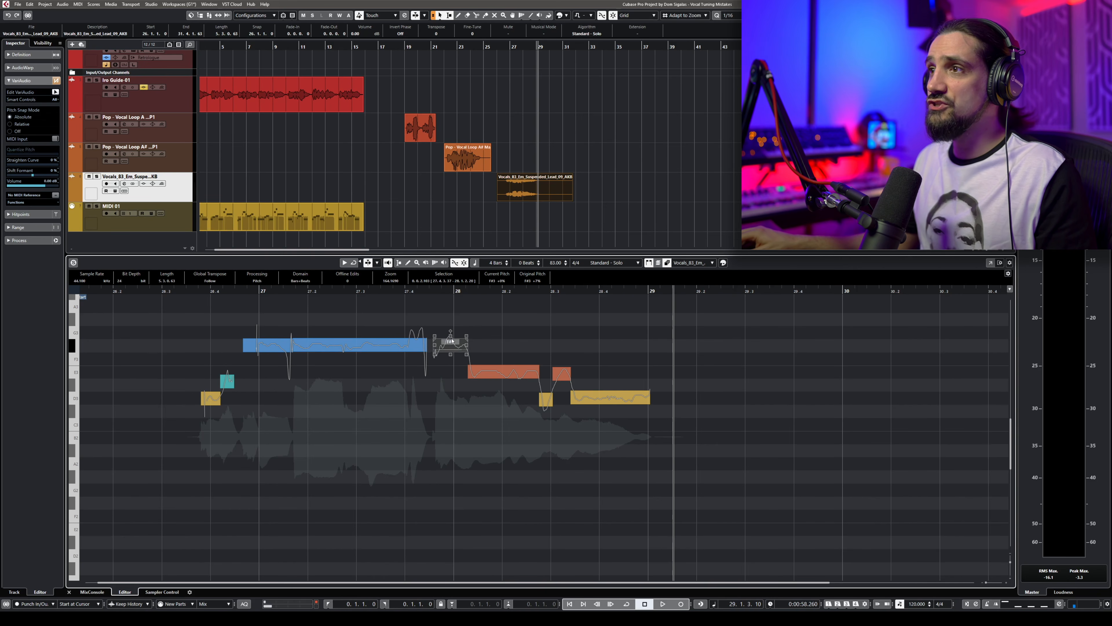
pyautogui.moveTo(451, 336); pyautogui.dragTo(446, 374)
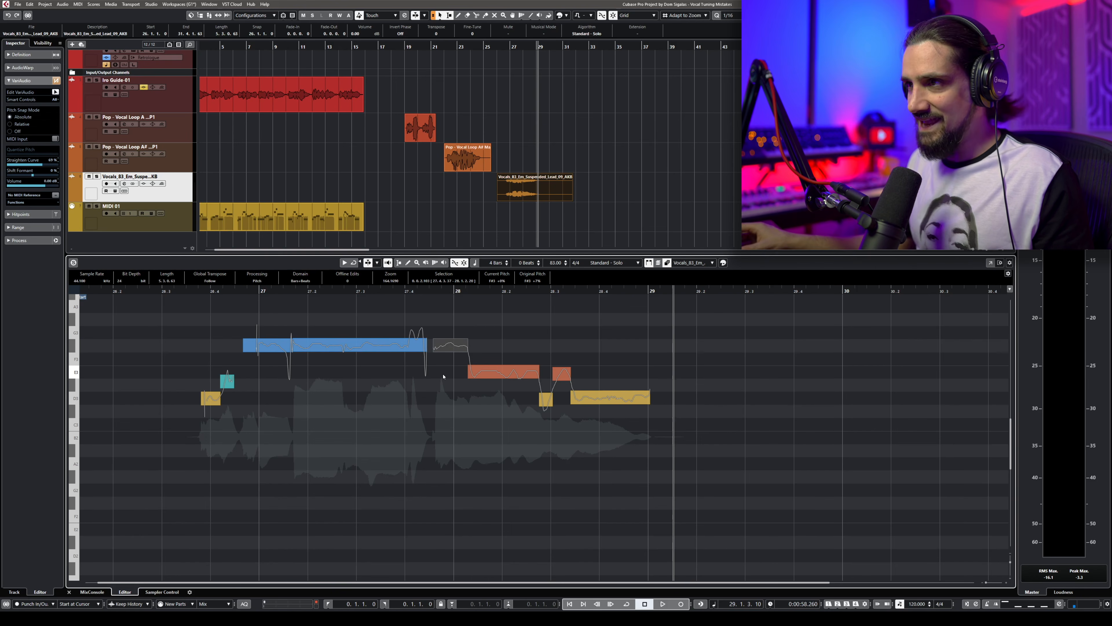
pyautogui.moveTo(451, 336)
pyautogui.moveTo(450, 335); pyautogui.dragTo(451, 340)
# - Play the phrase from before bar 27, and undo the pitch centering and curve straightening of the short segment
pyautogui.click(209, 291)
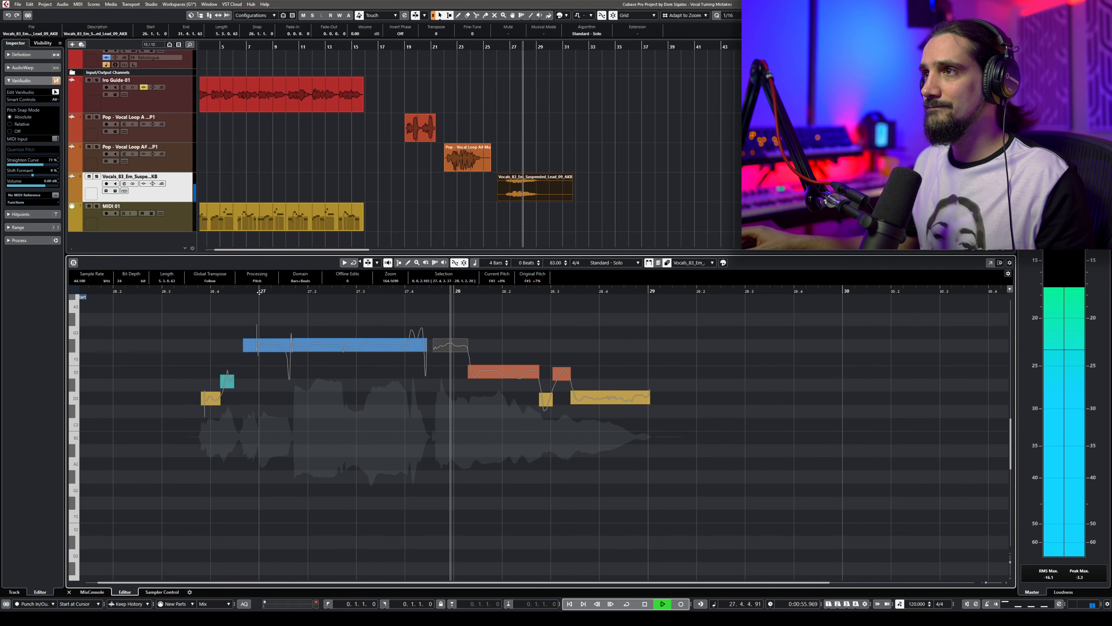
pyautogui.press('space')
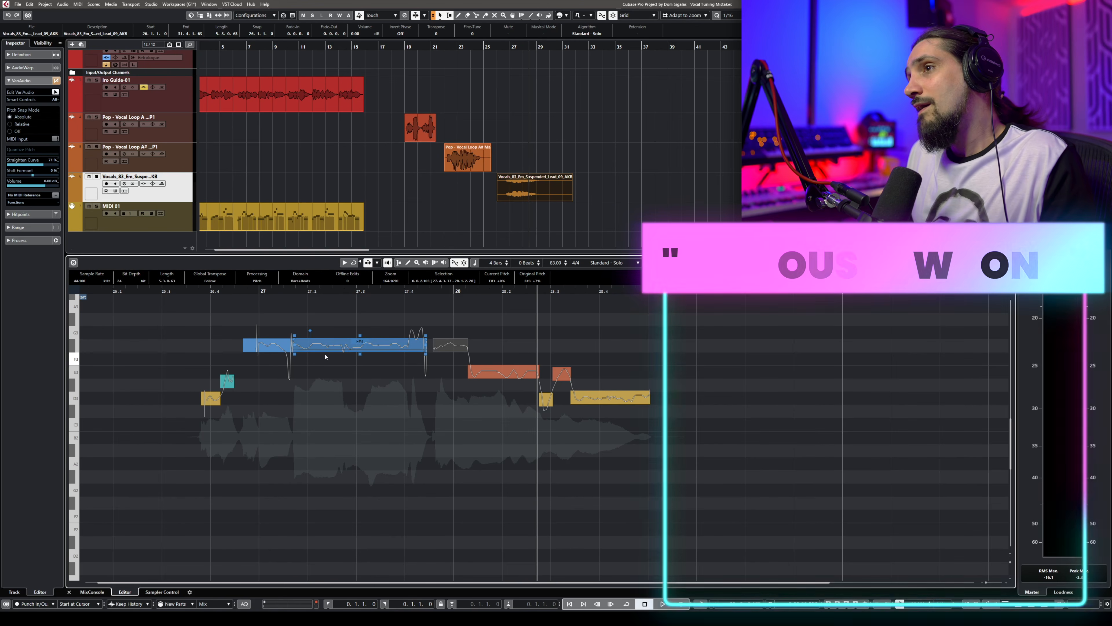
pyautogui.hotkey('ctrl', 'z')
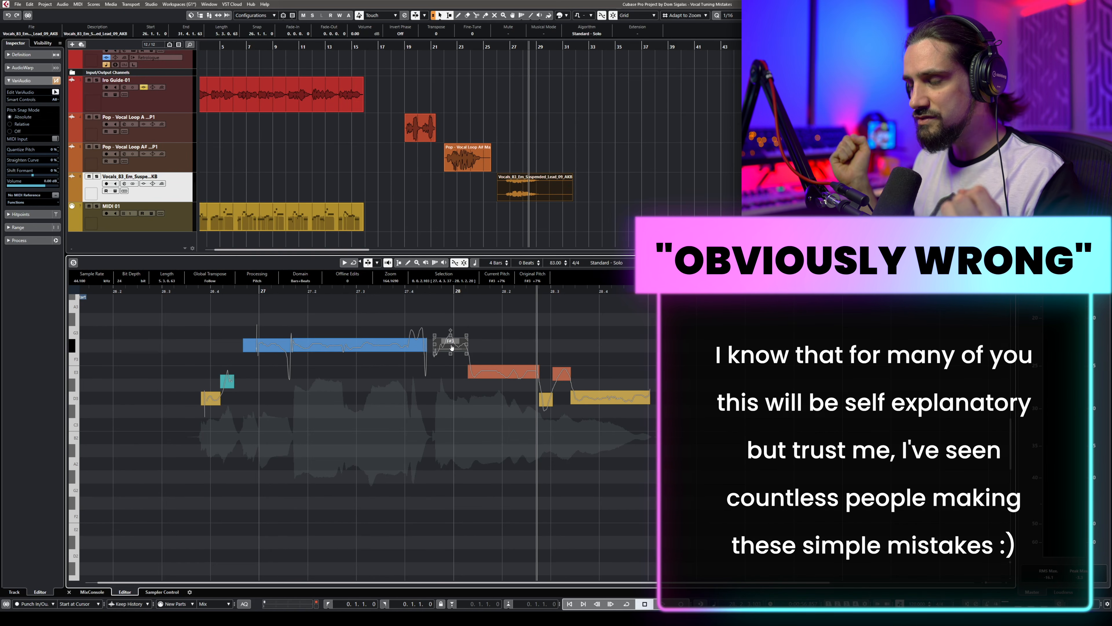
# - Play the end of the vocal phrase from around beat 27.4 to check the short segment before bar 28
pyautogui.moveTo(428, 290); pyautogui.dragTo(435, 326)
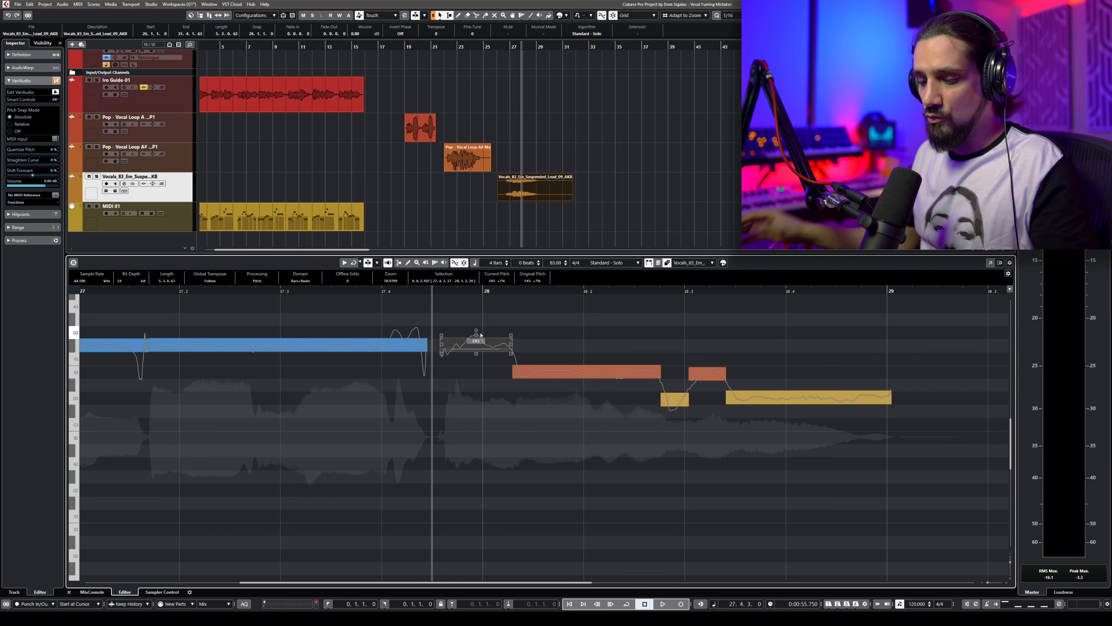
pyautogui.press('g')
pyautogui.press('g')
pyautogui.press('g')
pyautogui.click(476, 290)
pyautogui.press('space')
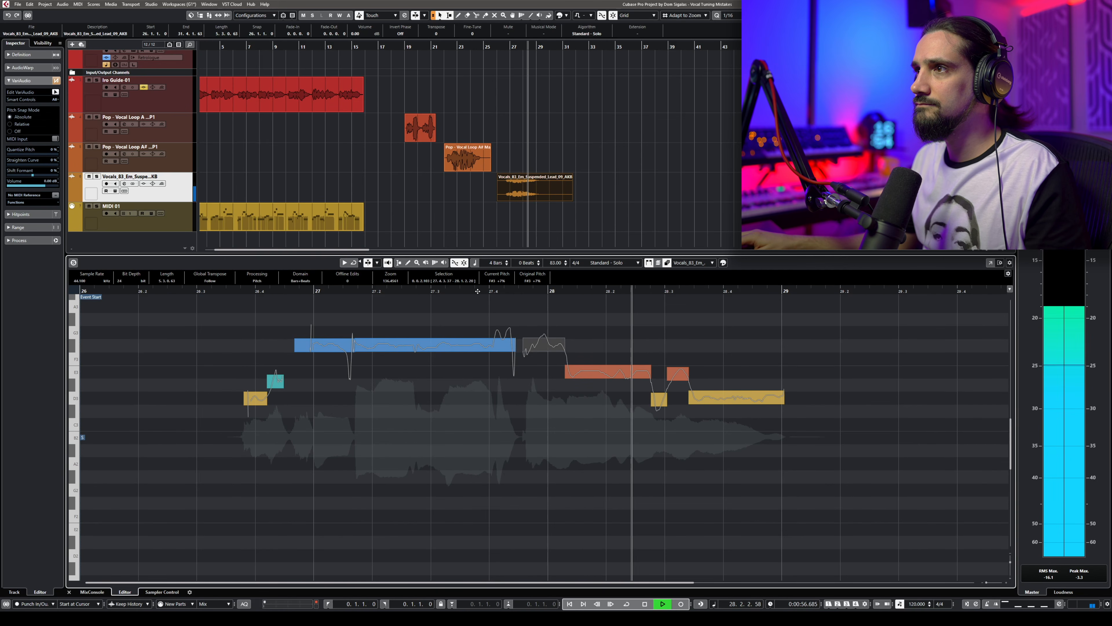
pyautogui.press('space')
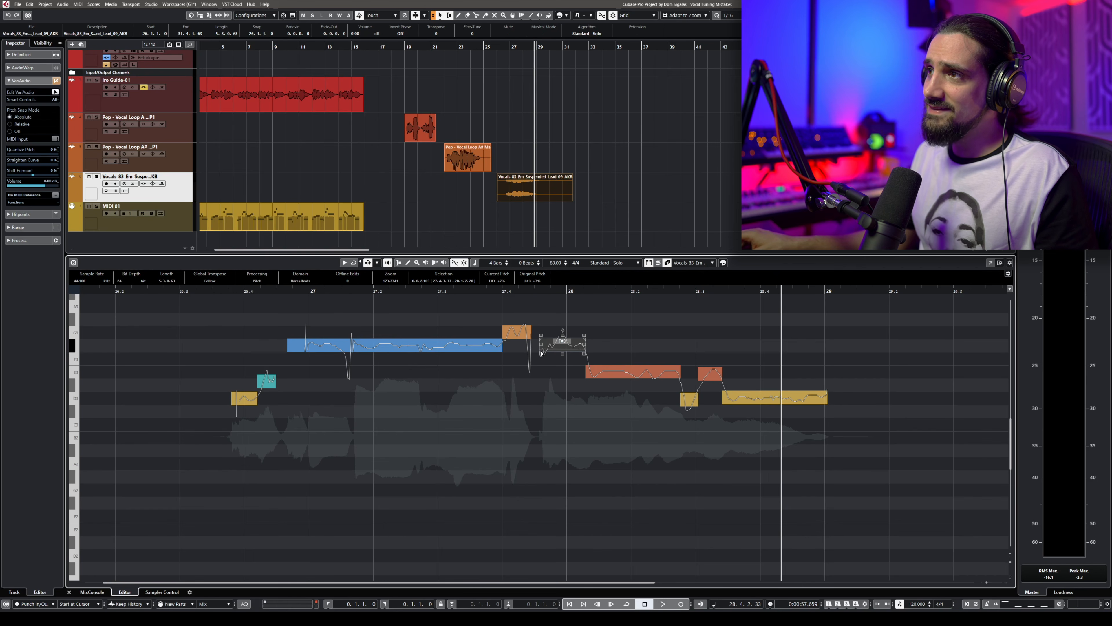
# - Place the tilt anchor inside the short F#3 segment before bar 28, tilt the start of its pitch curve up slightly, and play it
pyautogui.click(548, 325)
pyautogui.moveTo(542, 289); pyautogui.dragTo(611, 329)
pyautogui.click(630, 337)
pyautogui.click(564, 341)
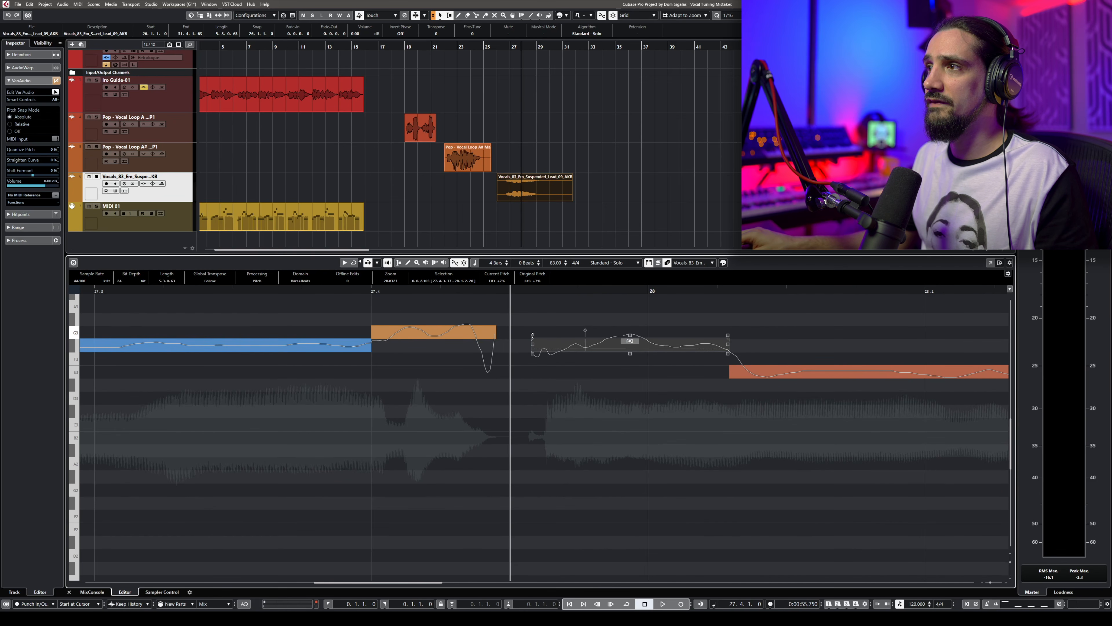
pyautogui.moveTo(533, 335); pyautogui.dragTo(535, 328)
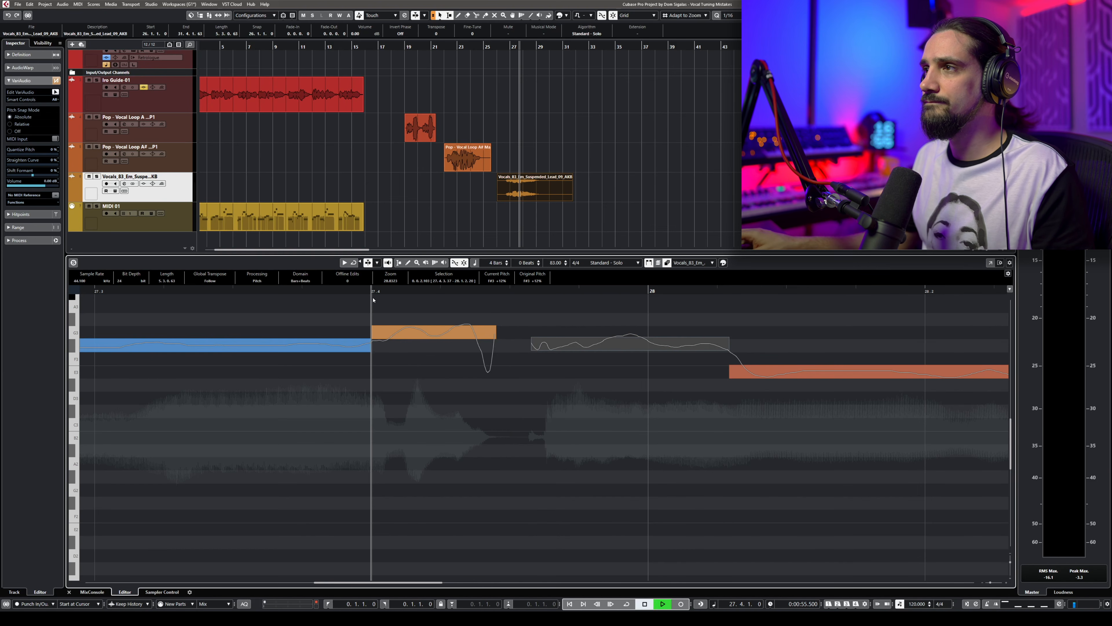
pyautogui.press('space')
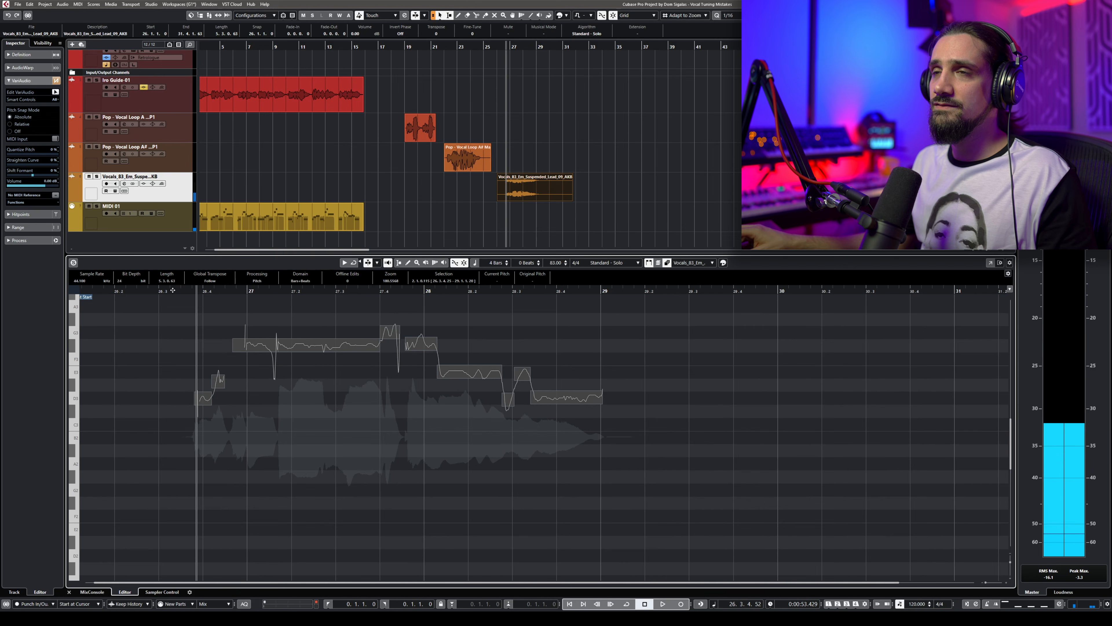
# - Play the vocal phrase from around beat 26.3 with all of its segments selected, and stop playback
pyautogui.press('space')
pyautogui.press('space')
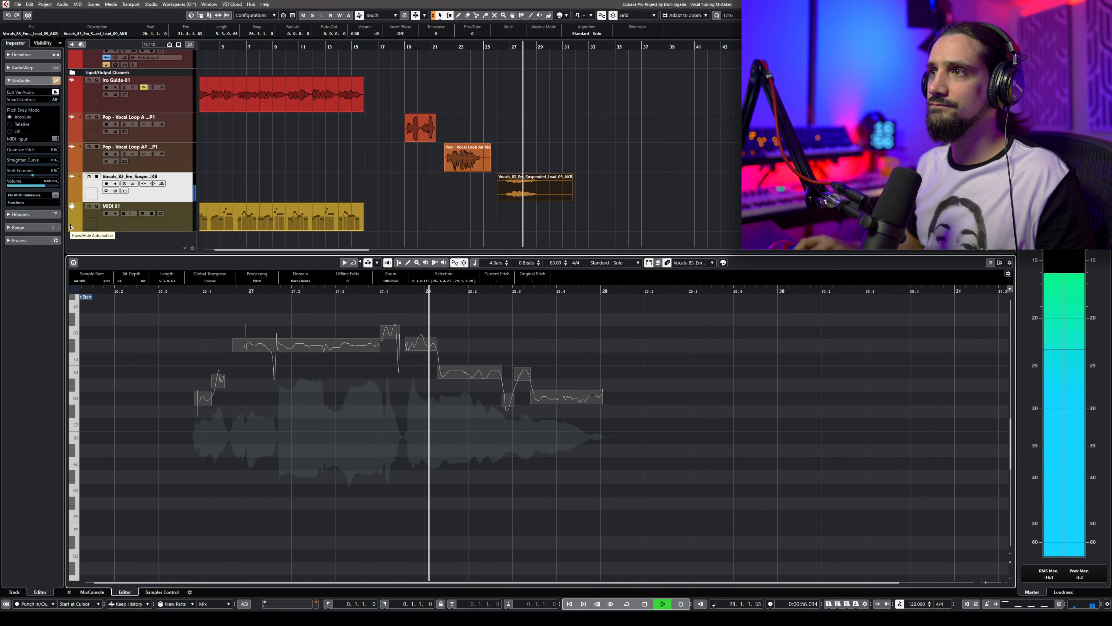
pyautogui.press('space')
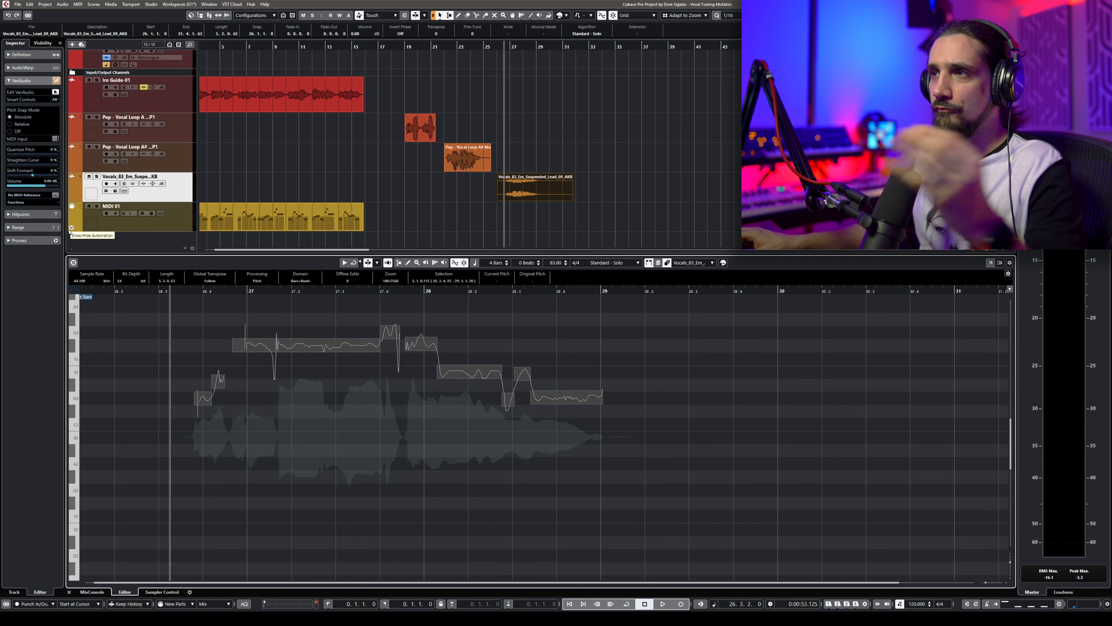
# - Show the automation lanes of the MIDI 01 track
pyautogui.click(71, 228)
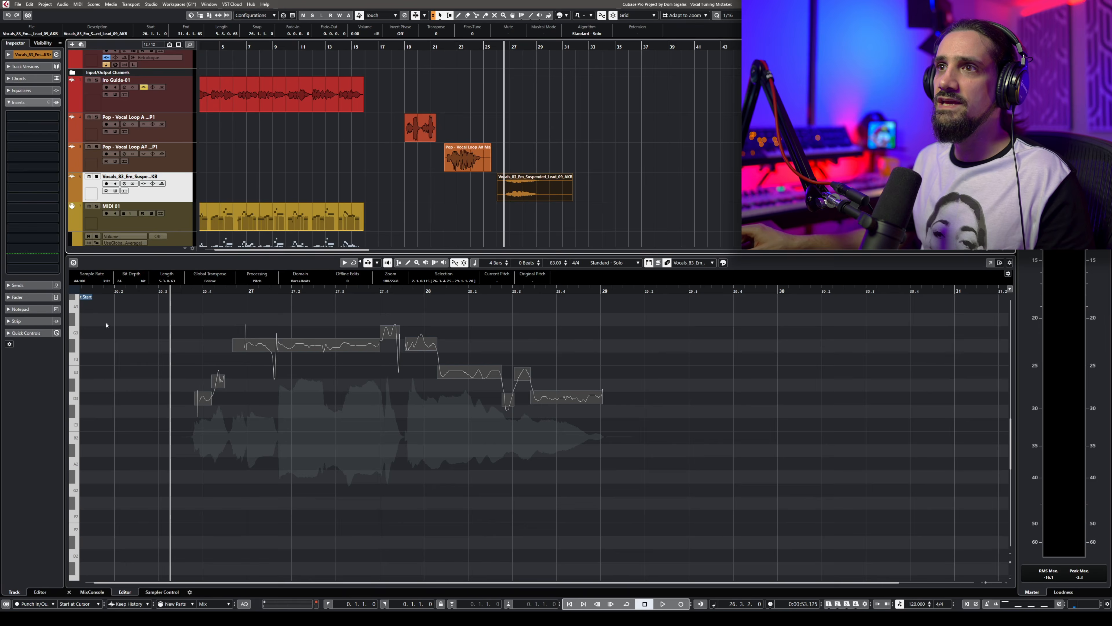
# - Return to the vocal clip's VariAudio settings and set Straighten Curve to about 47% for all selected segments
pyautogui.click(160, 261)
pyautogui.moveTo(13, 166); pyautogui.dragTo(18, 167)
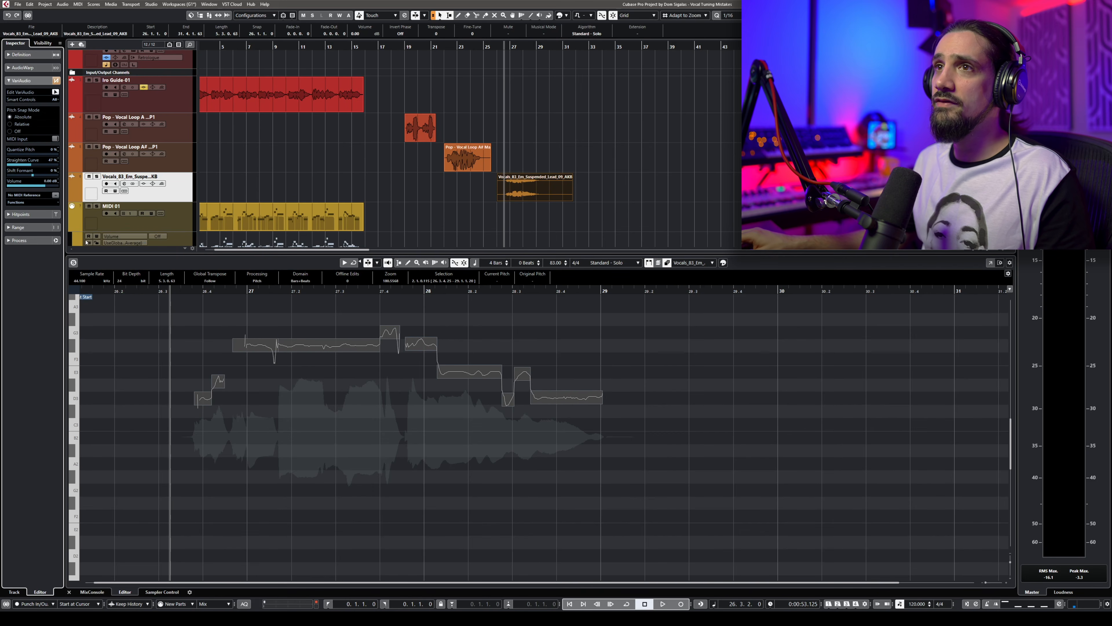